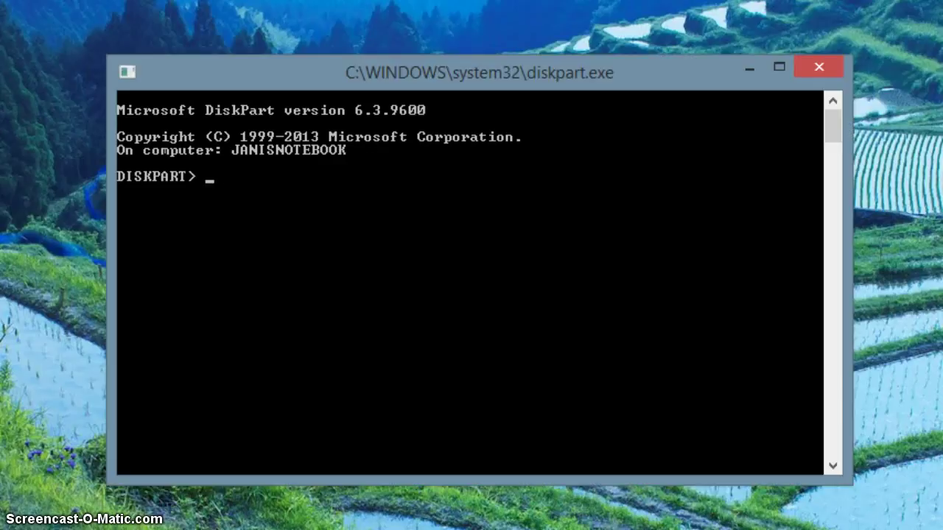
List the computer's disks and select disk 2 as the active disk
{"action": "type", "text": "list disk"}
{"action": "key", "text": "Return"}
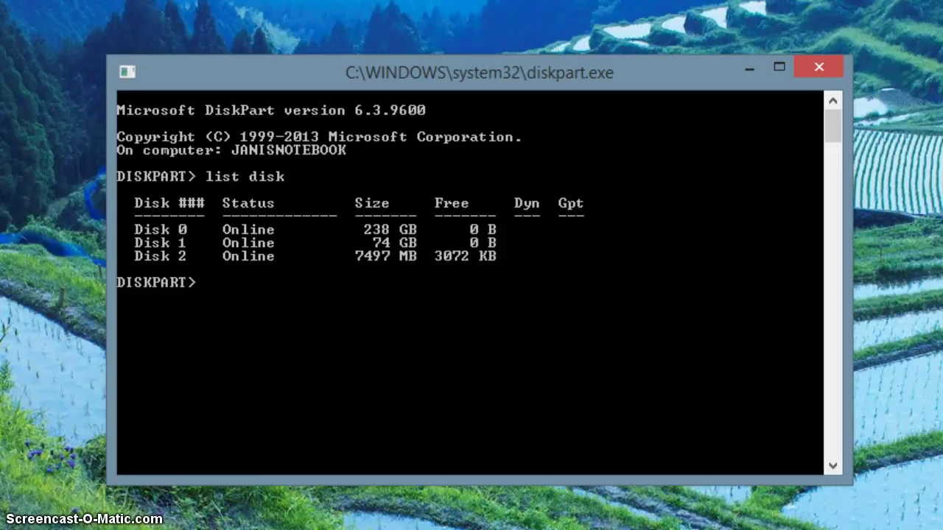
{"action": "key", "text": "alt+Tab"}
{"action": "type", "text": "select disk 2"}
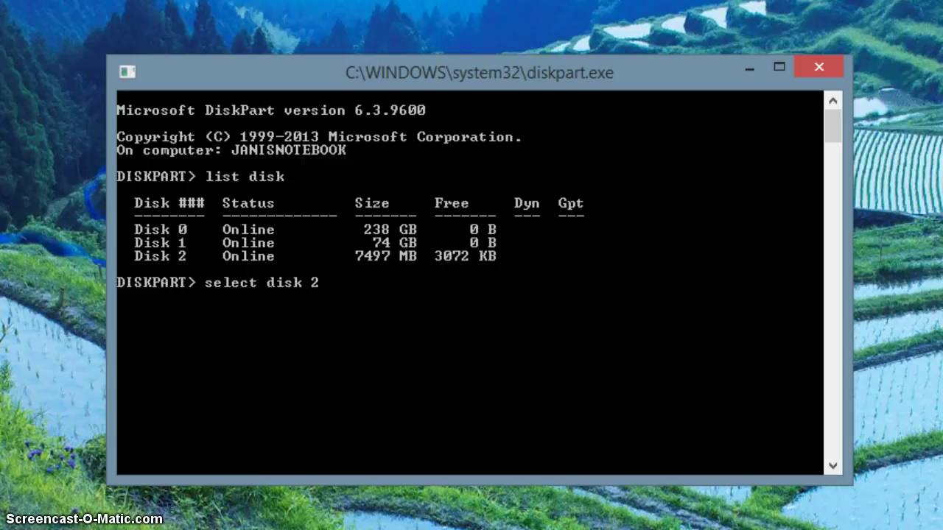
{"action": "key", "text": "Return"}
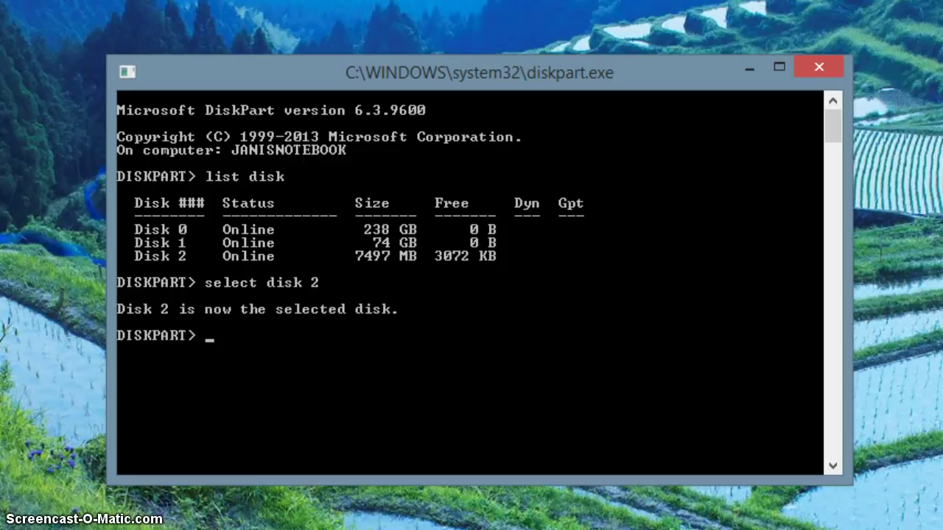
List the partitions on the selected disk, and select and delete partition 1
{"action": "type", "text": "list part"}
{"action": "key", "text": "Return"}
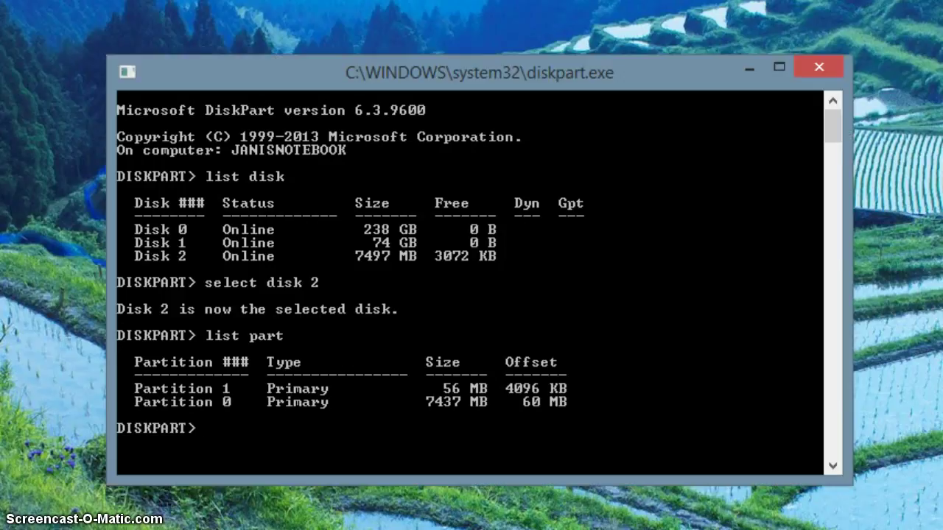
{"action": "type", "text": "select part 1"}
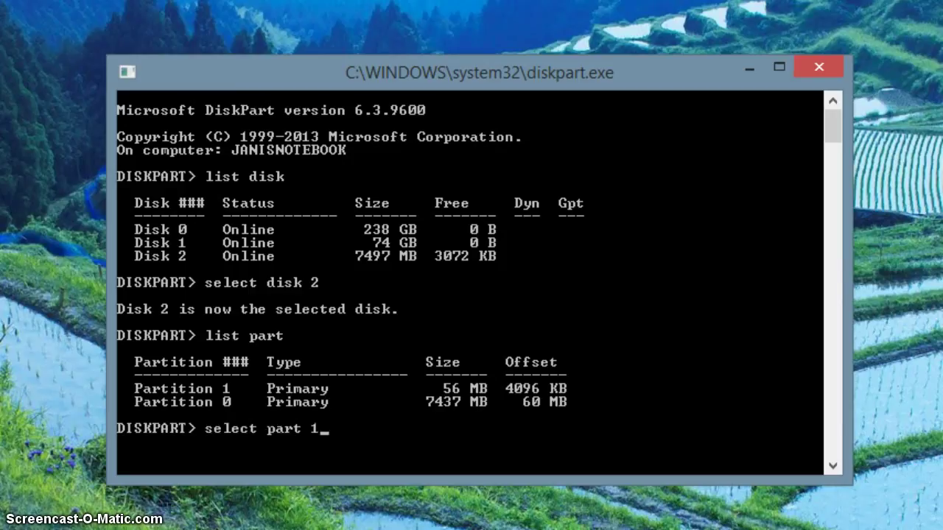
{"action": "key", "text": "Return"}
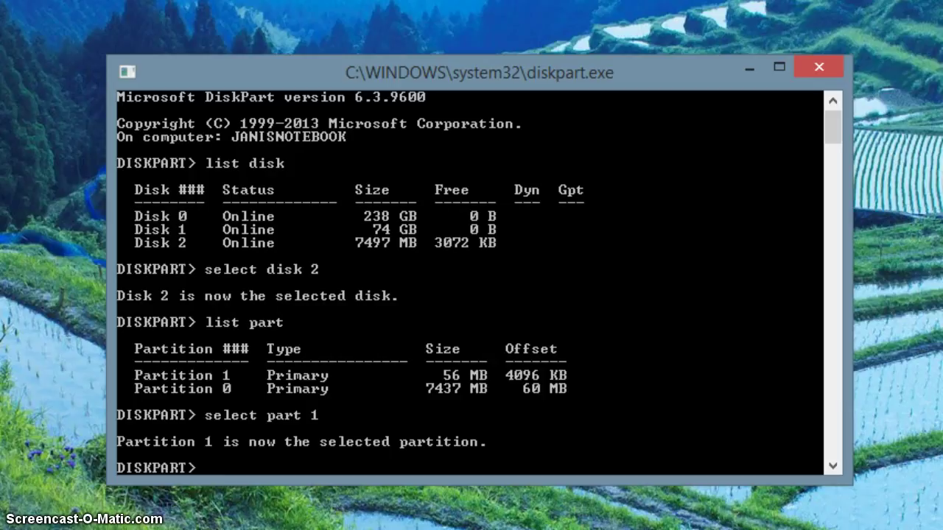
{"action": "type", "text": "delete part"}
{"action": "key", "text": "Return"}
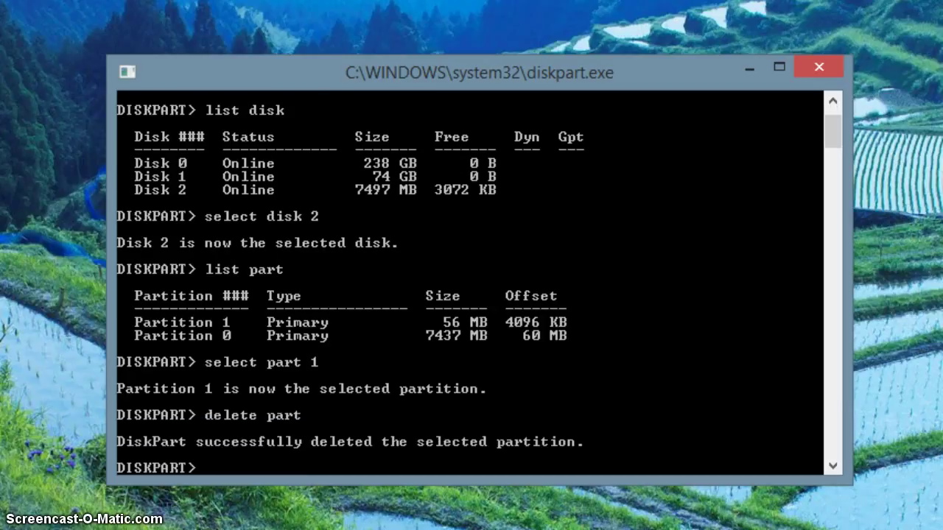
List the partitions remaining on the selected disk
{"action": "key", "text": "Up"}
{"action": "key", "text": "Up"}
{"action": "key", "text": "Up"}
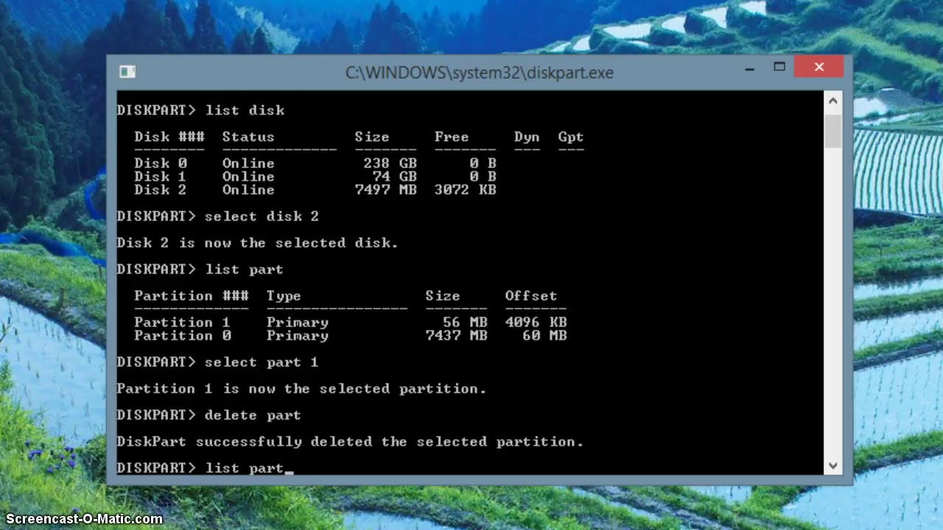
{"action": "key", "text": "Return"}
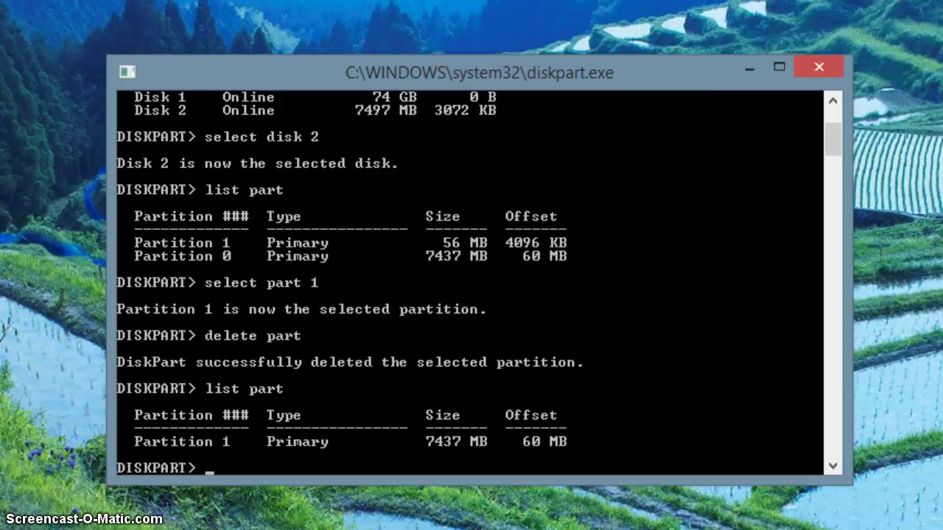
Select the remaining 7437 MB partition, partition 1, and delete it
{"action": "key", "text": "Up"}
{"action": "key", "text": "Up"}
{"action": "key", "text": "Up"}
{"action": "key", "text": "Up"}
{"action": "key", "text": "Up"}
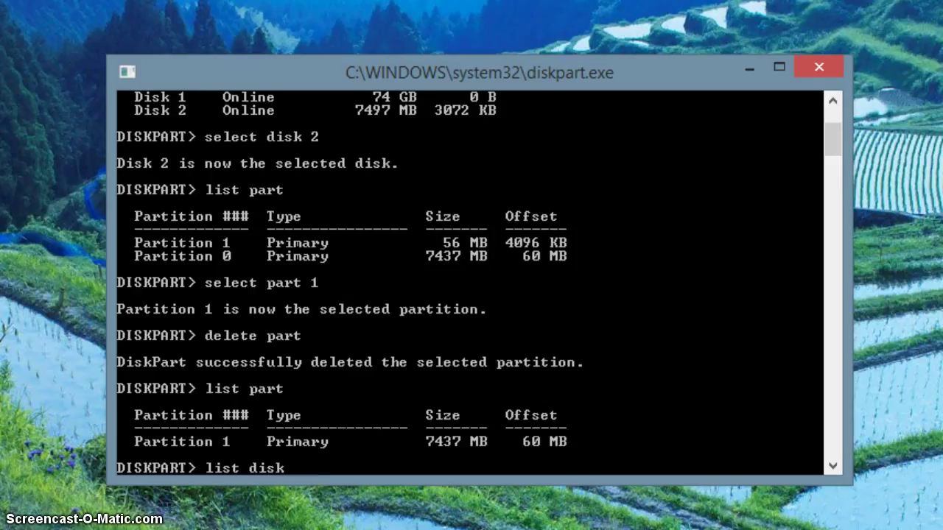
{"action": "key", "text": "Down"}
{"action": "key", "text": "Down"}
{"action": "key", "text": "Down"}
{"action": "key", "text": "Return"}
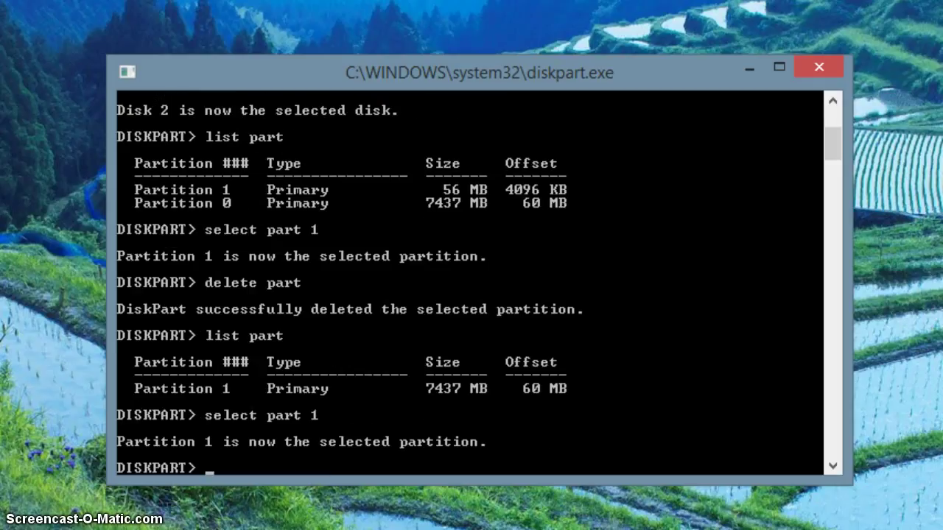
{"action": "key", "text": "Up"}
{"action": "key", "text": "Up"}
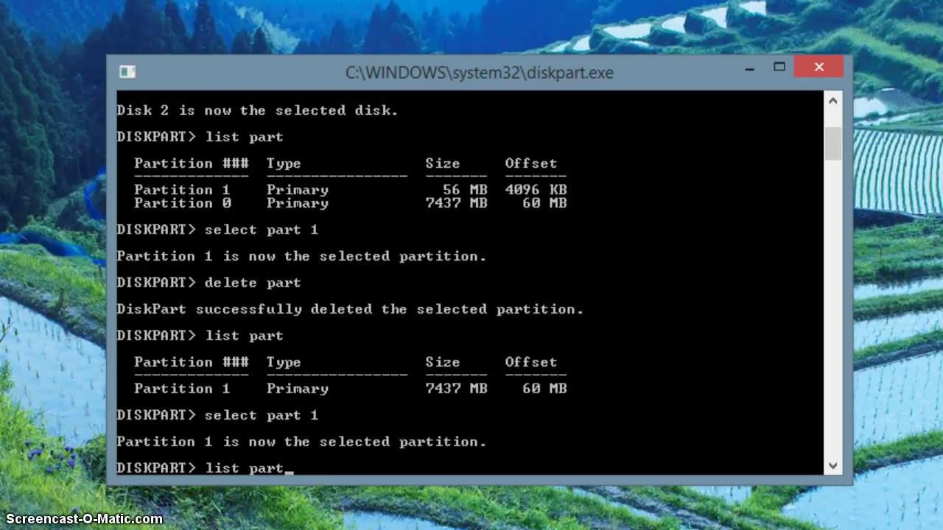
{"action": "key", "text": "Up"}
{"action": "key", "text": "Return"}
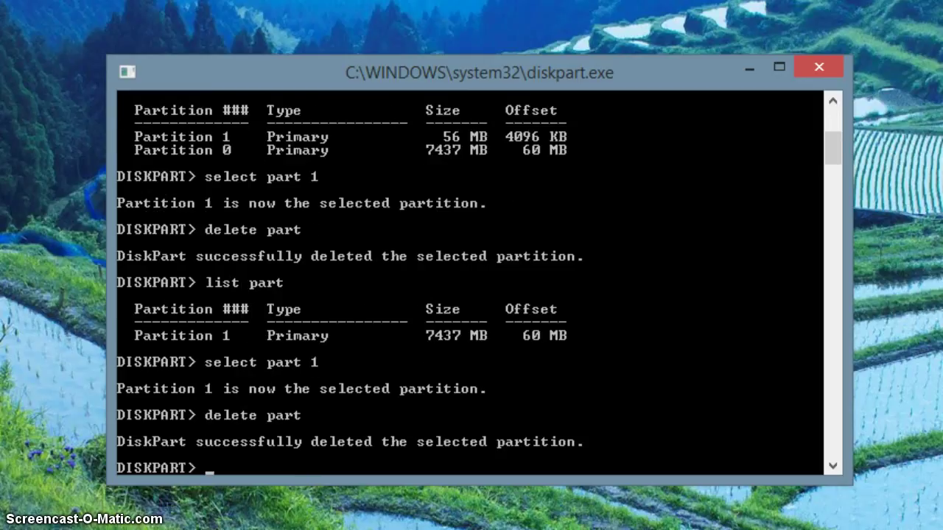
Check the selected disk for leftover partitions and create a new primary partition on it
{"action": "type", "text": "list part"}
{"action": "key", "text": "Return"}
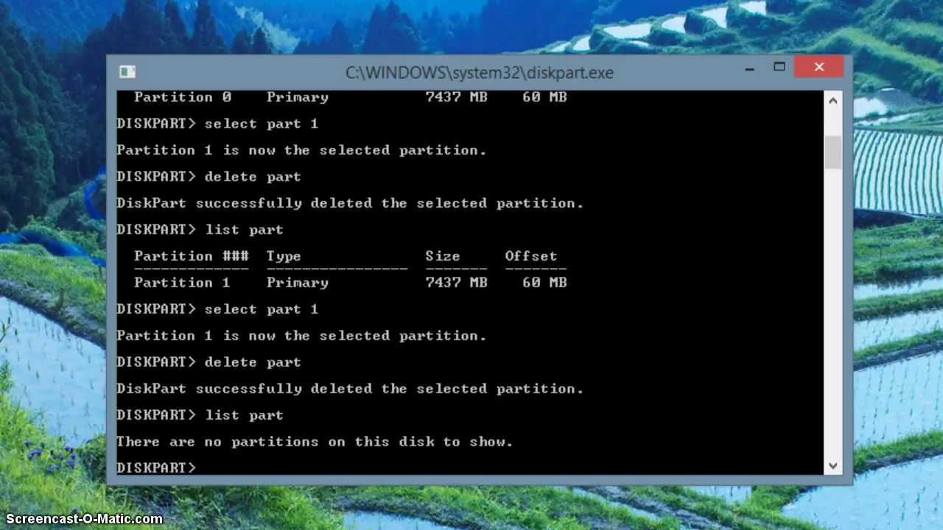
{"action": "type", "text": "create parzt"}
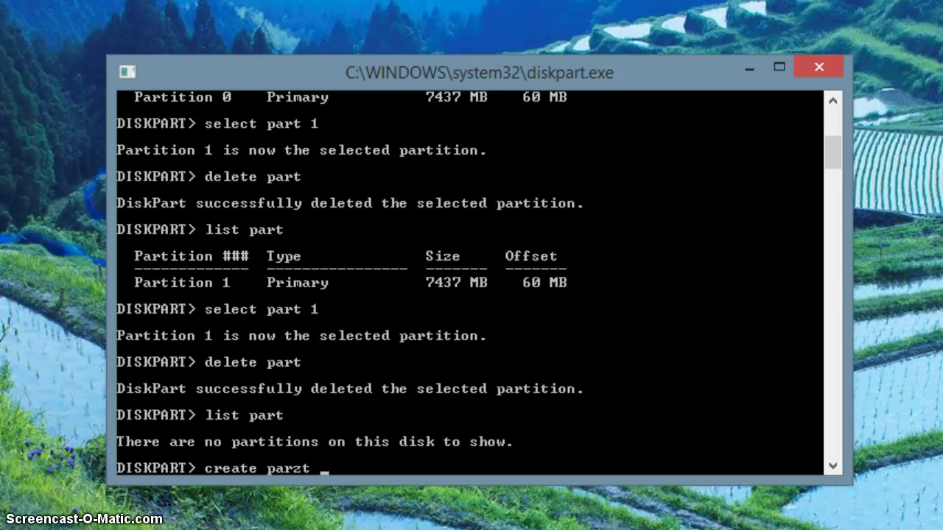
{"action": "key", "text": "BackSpace"}
{"action": "key", "text": "BackSpace"}
{"action": "key", "text": "BackSpace"}
{"action": "type", "text": "t pri"}
{"action": "key", "text": "Return"}
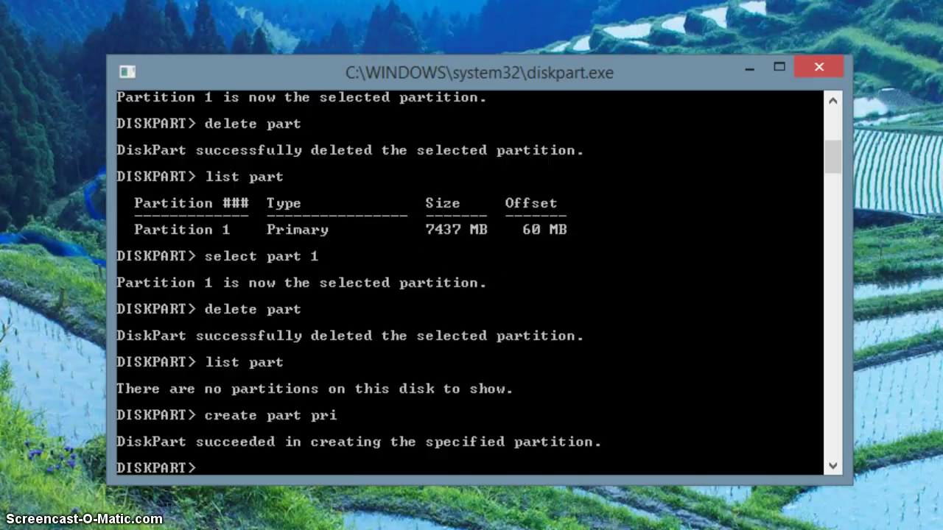
List the disk's partitions to check the newly created primary partition
{"action": "type", "text": "list"}
{"action": "type", "text": " part"}
{"action": "key", "text": "Return"}
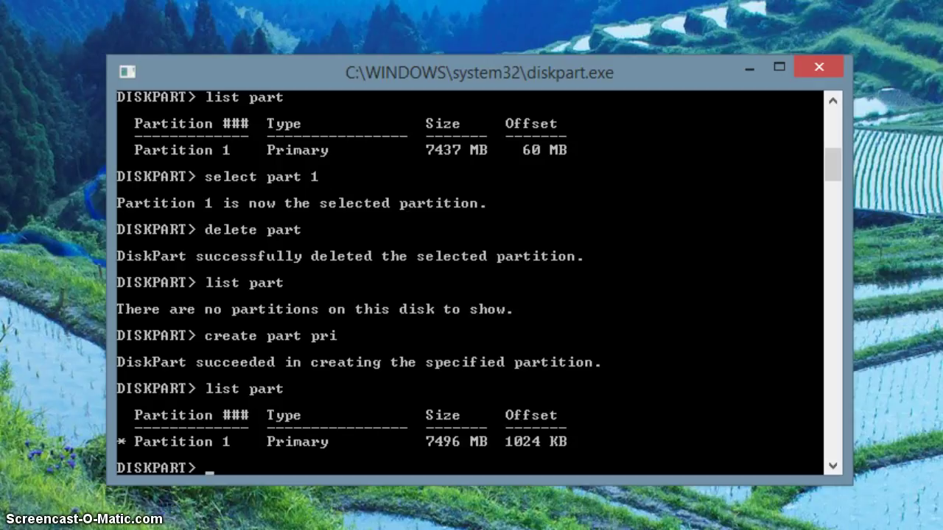
Select partition 1 and quick-format it with the recommended file system and the label MySDCard
{"action": "type", "text": "select part 1"}
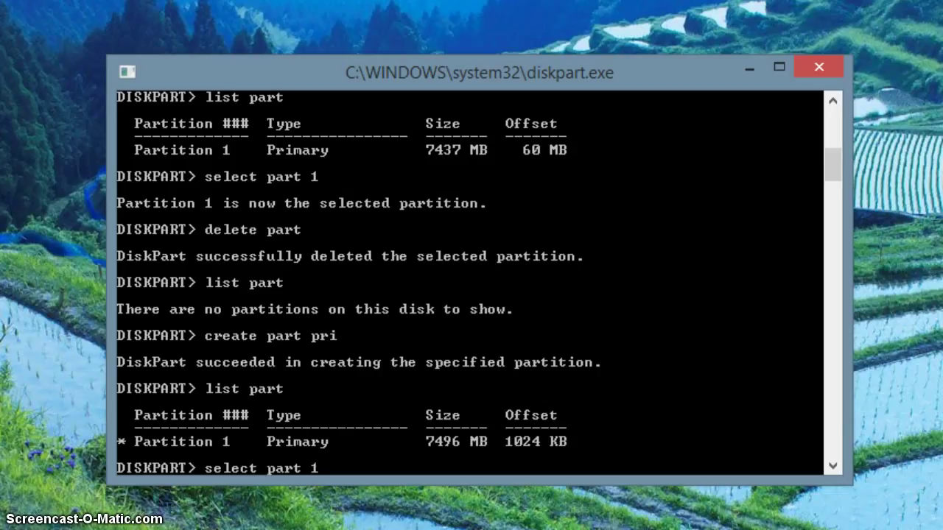
{"action": "key", "text": "Return"}
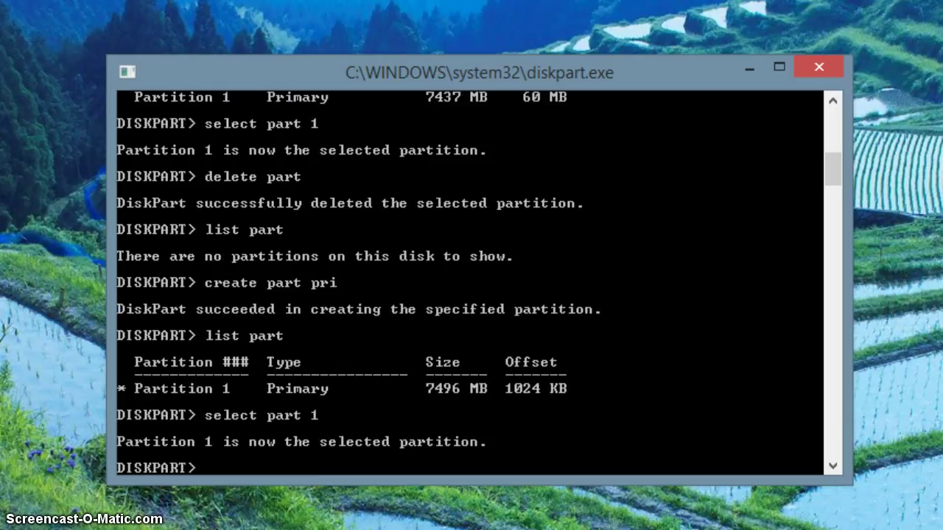
{"action": "type", "text": "format"}
{"action": "type", "text": "recommended"}
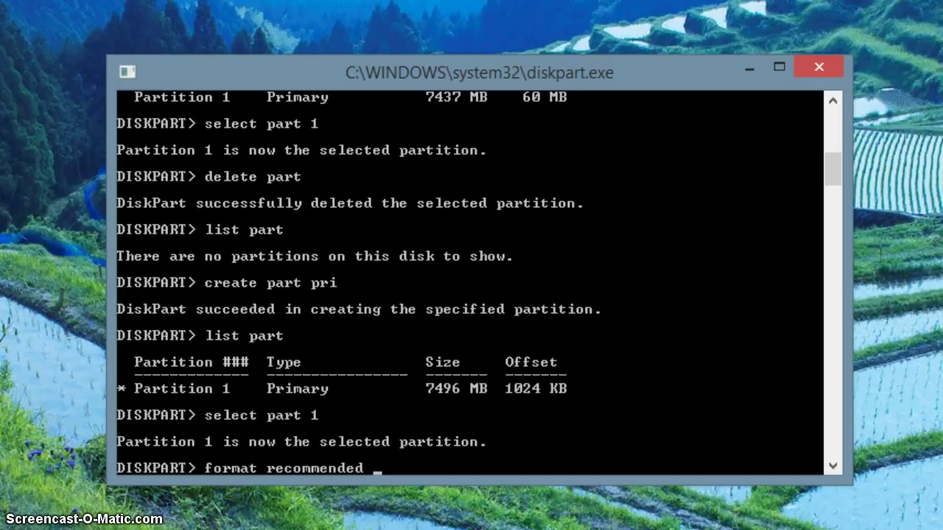
{"action": "type", "text": "labac"}
{"action": "key", "text": "BackSpace"}
{"action": "key", "text": "BackSpace"}
{"action": "type", "text": "el=MySDCard"}
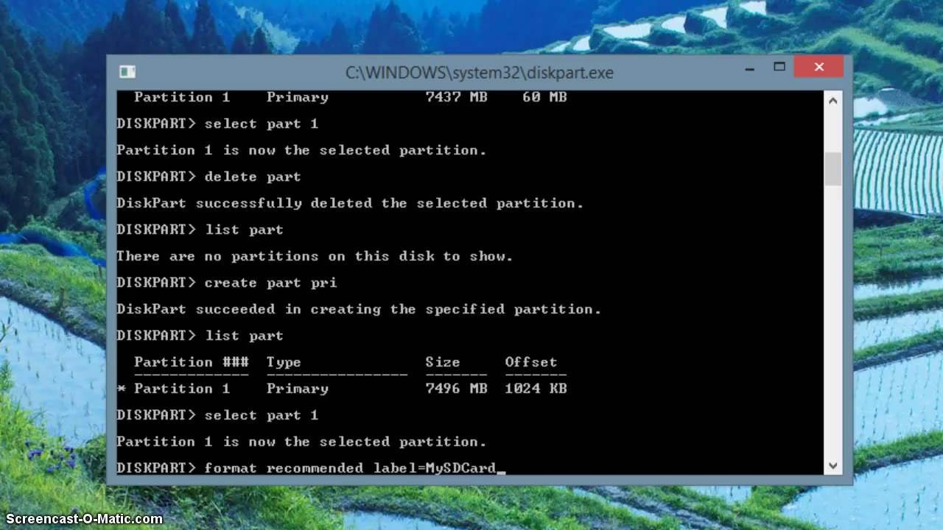
{"action": "type", "text": " quick"}
{"action": "key", "text": "Return"}
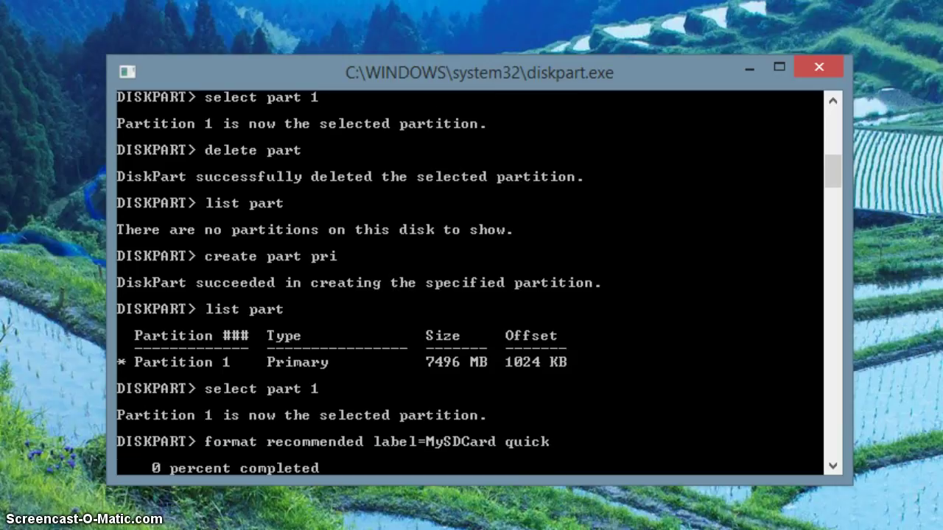